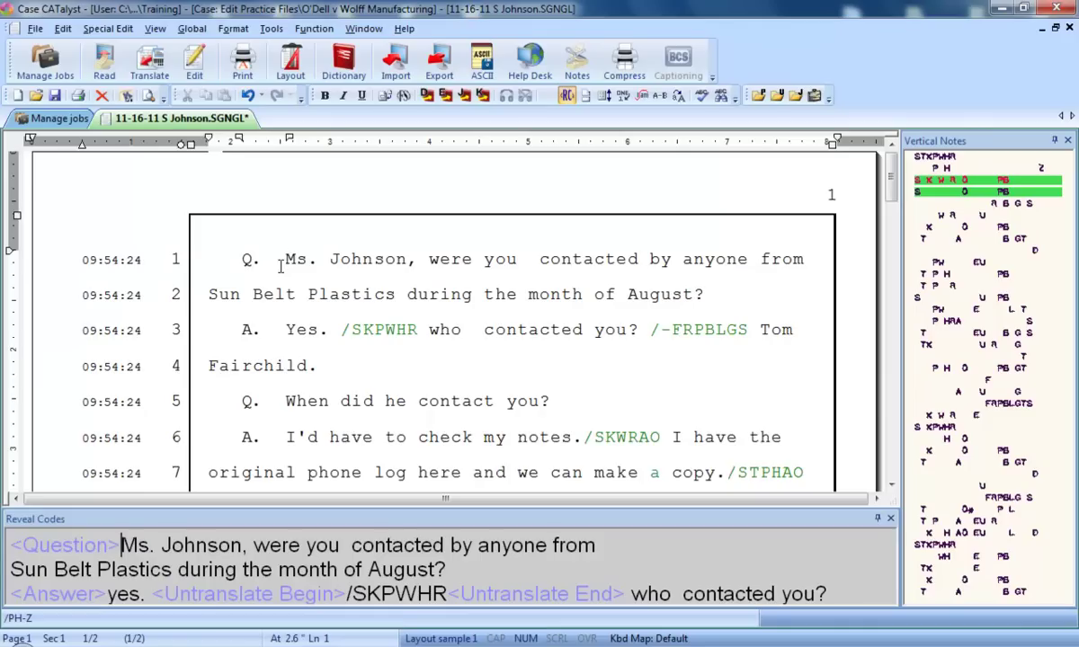
Jump to the untranslated /SKPWHR stroke and start a global D-Define entry for it
key("ctrl+n")
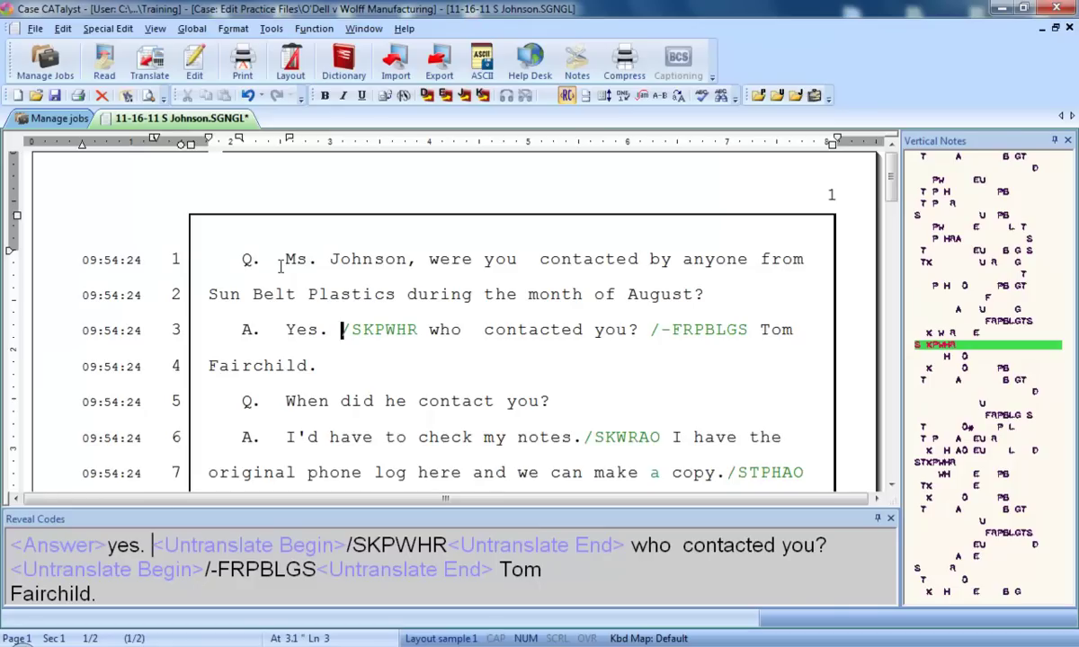
key("ctrl+g")
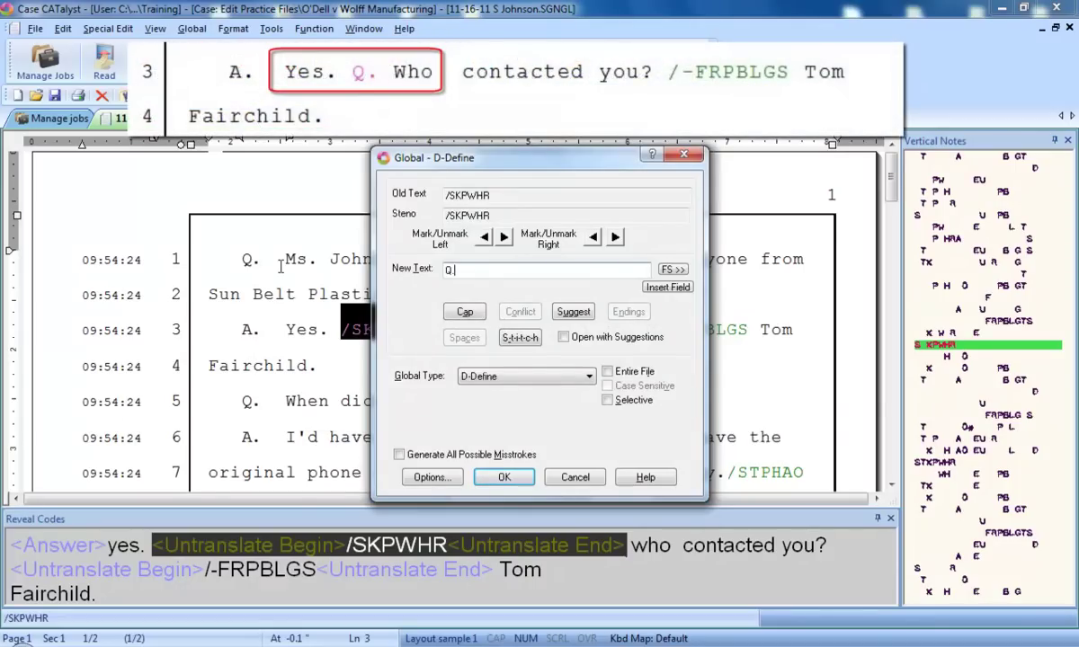
Replace the proposed new text with the Question format symbol and apply the /SKPWHR global
key("BackSpace")
key("BackSpace")
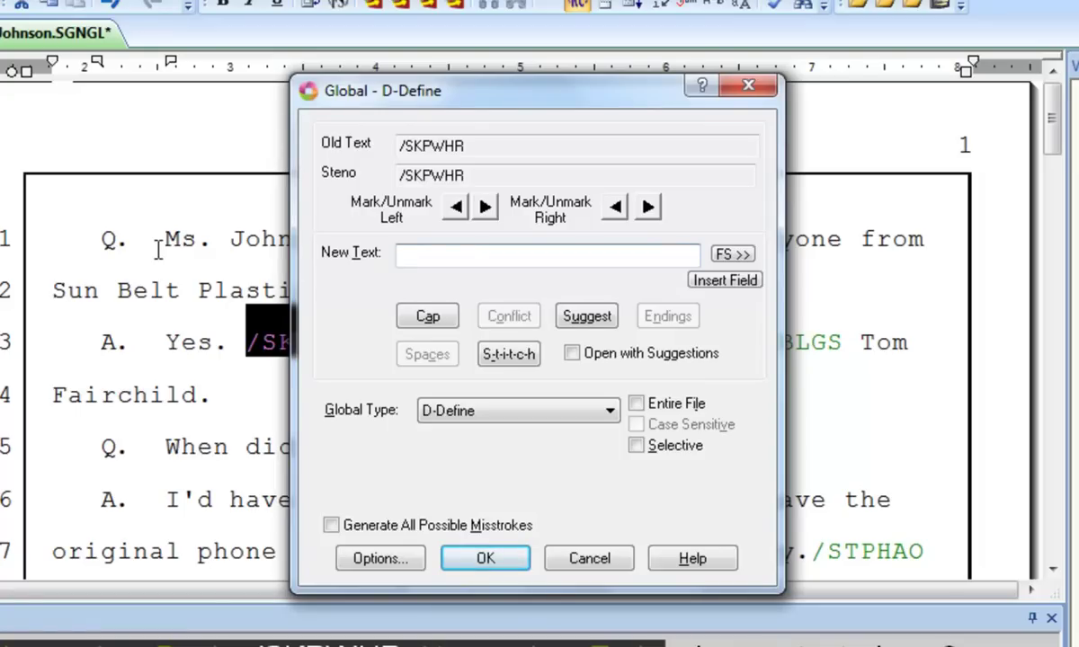
key("F4")
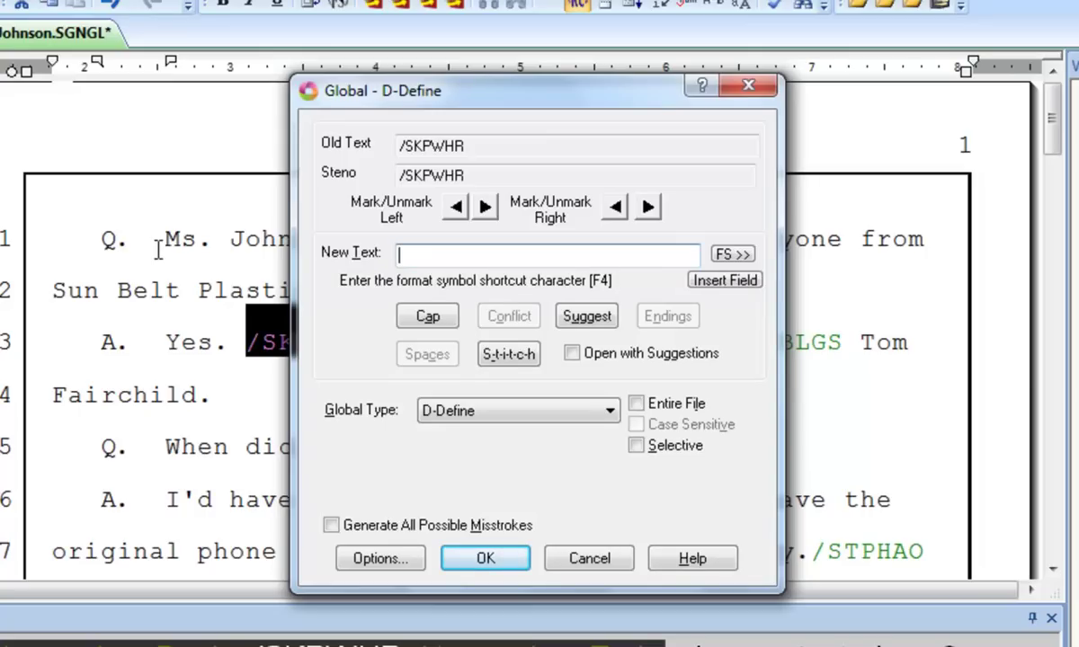
key("q")
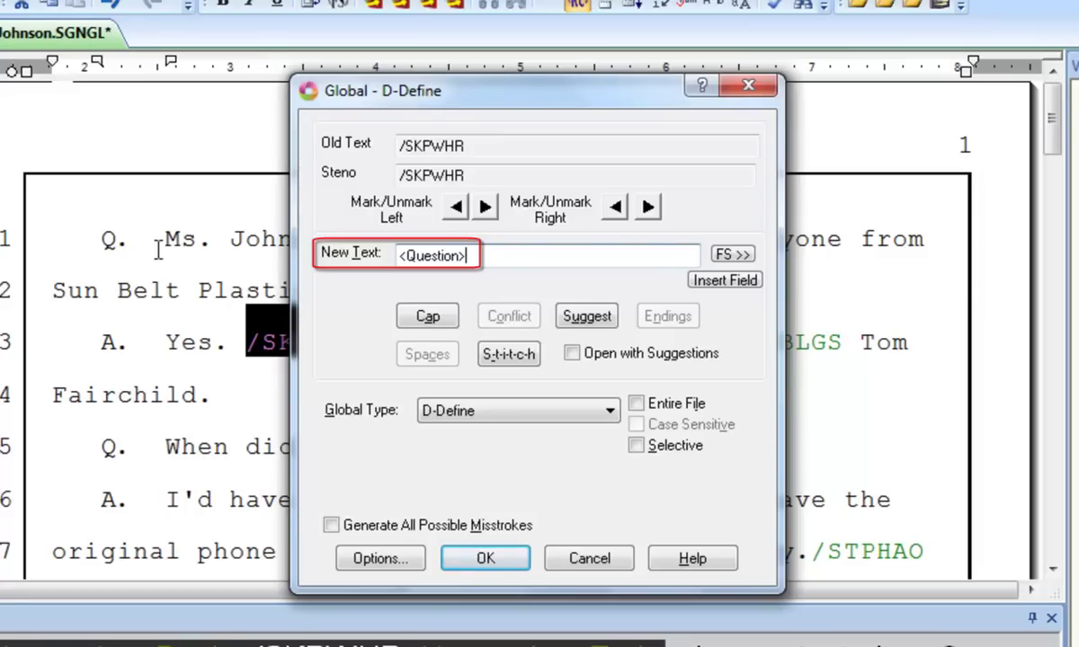
key("Return")
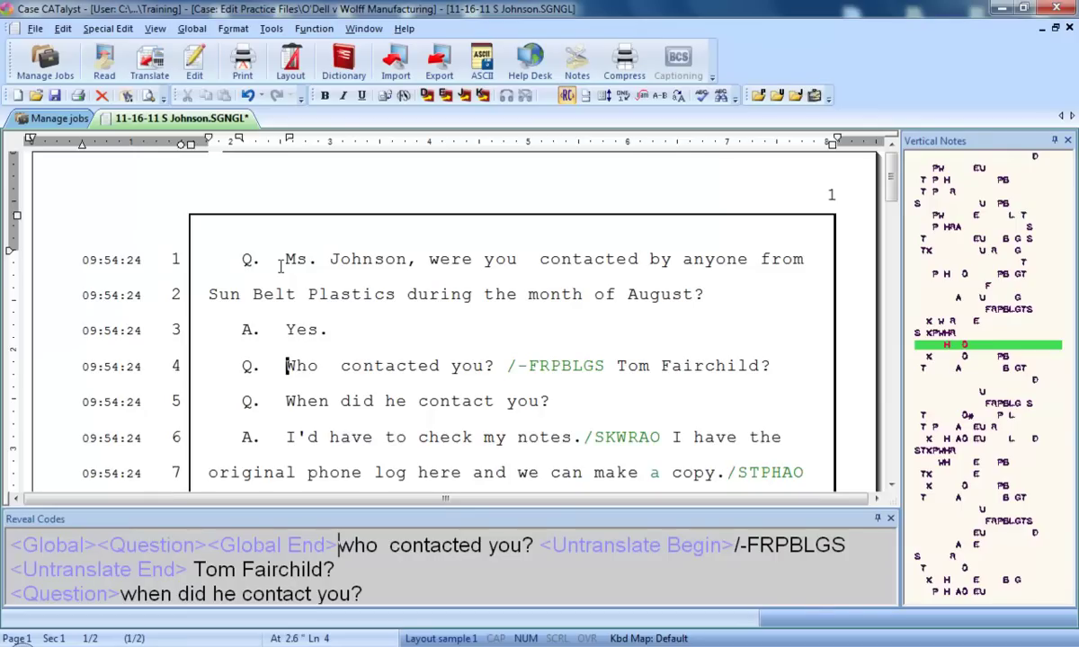
Globally define the next untranslate, /-FRPBLGS, as the Answer format symbol
key("ctrl+Right")
key("ctrl+Right")
key("ctrl+Right")
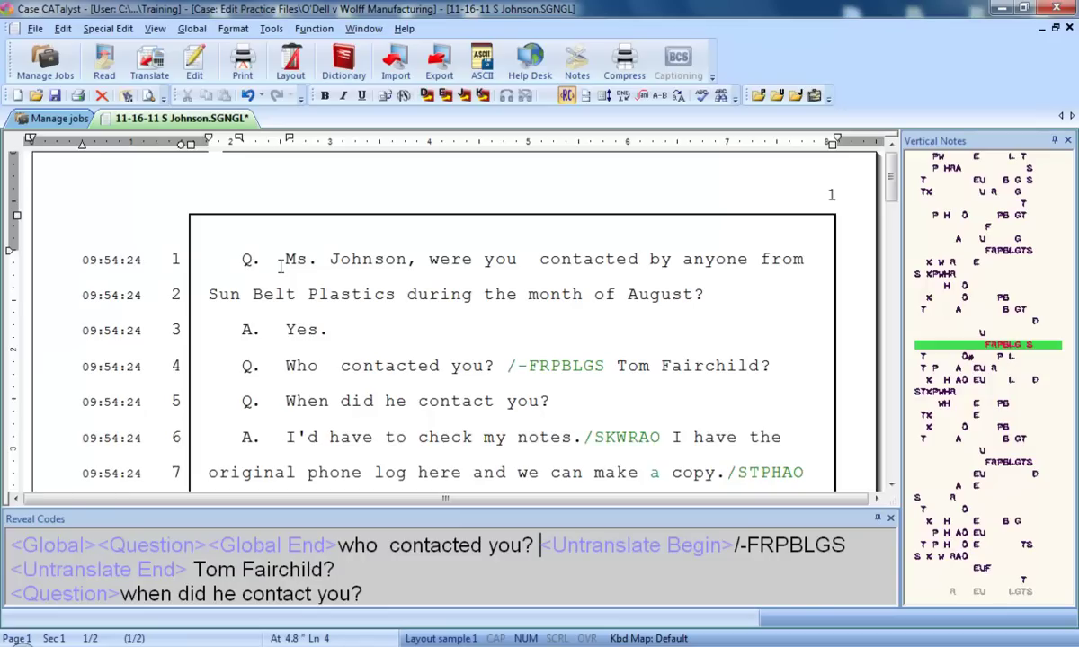
key("ctrl+shift+Right")
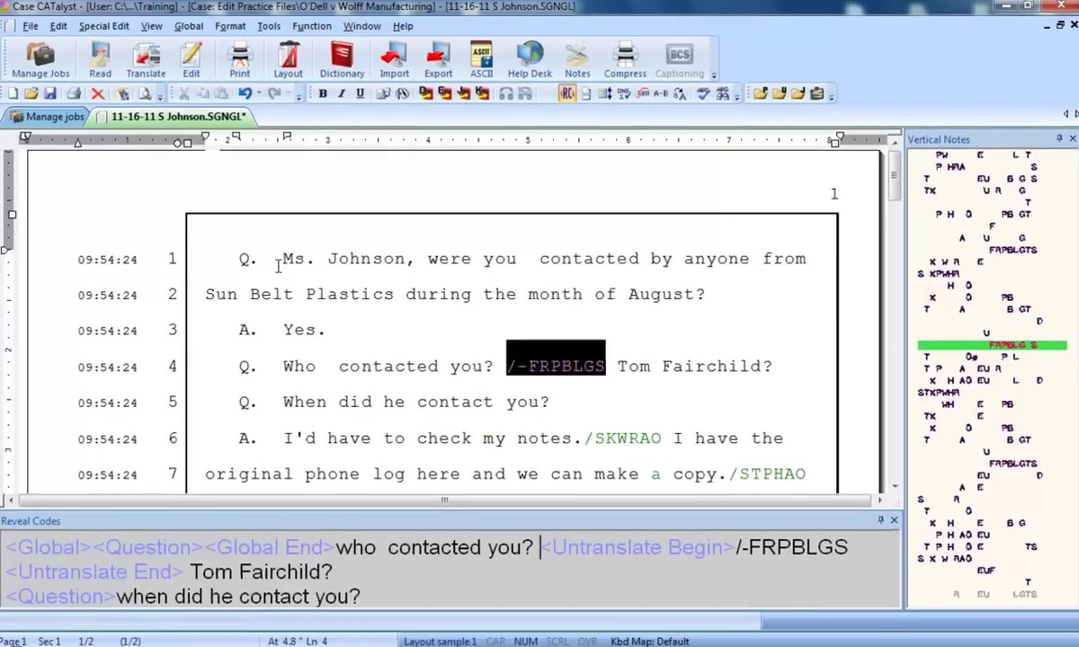
key("ctrl+g")
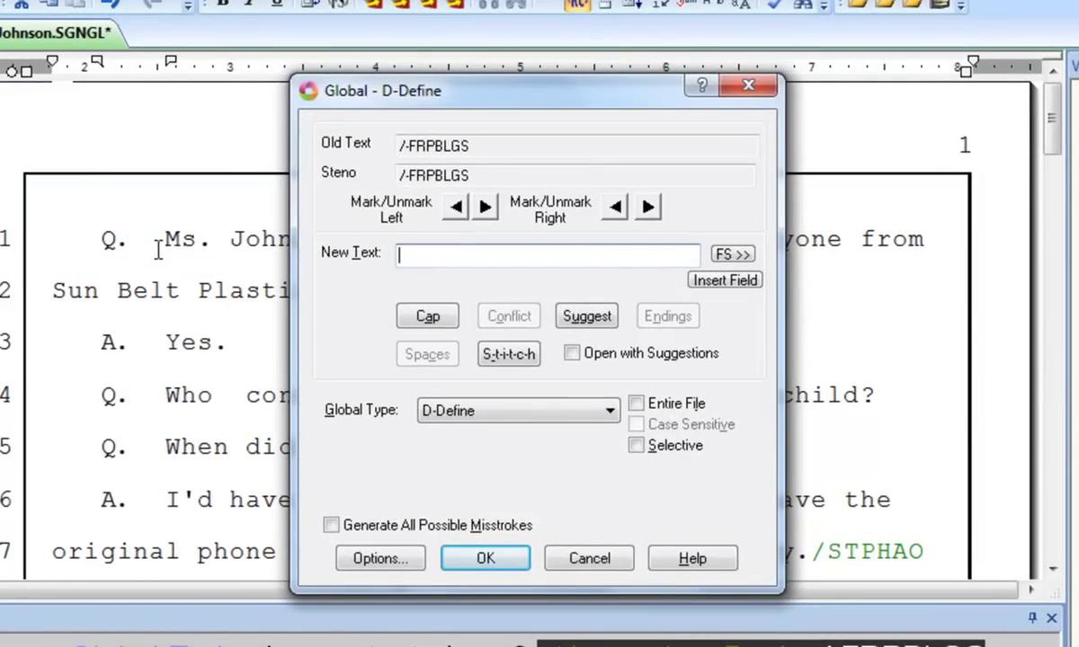
key("F4")
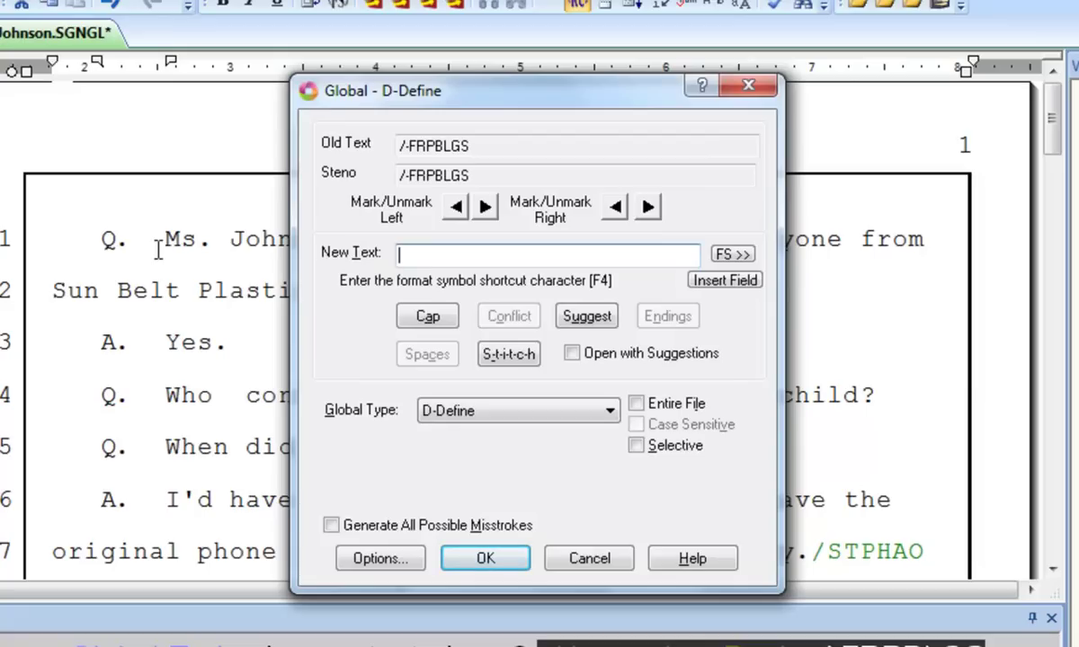
key("a")
key("Return")
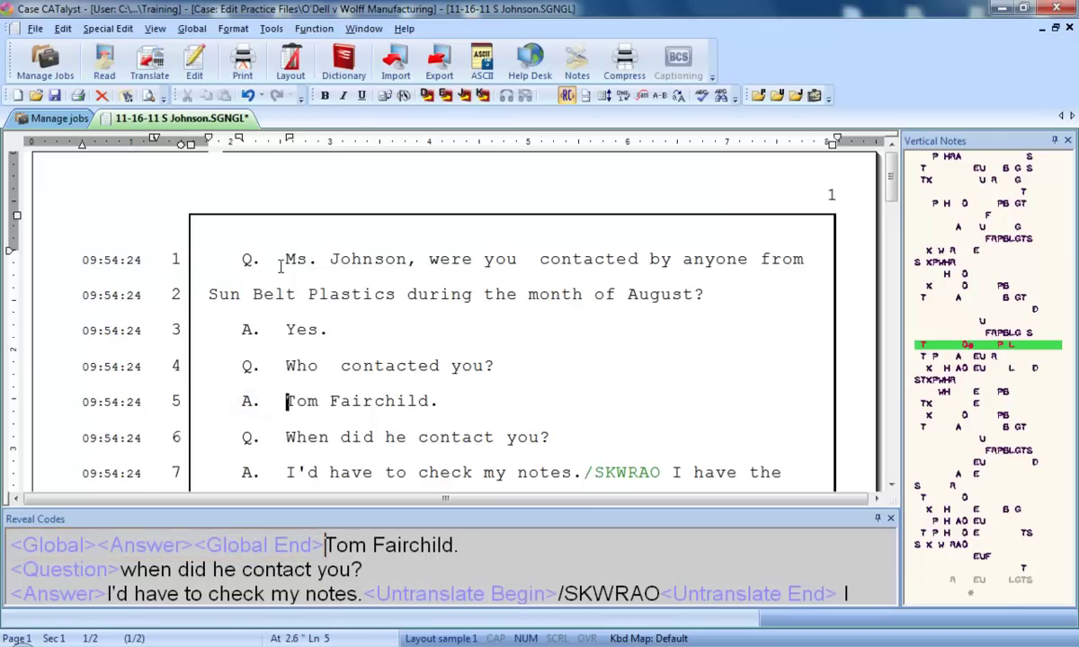
Jump to the untranslated /SKWRAO stroke and start a J-Define job-dictionary entry for it
key("ctrl+shift+u")
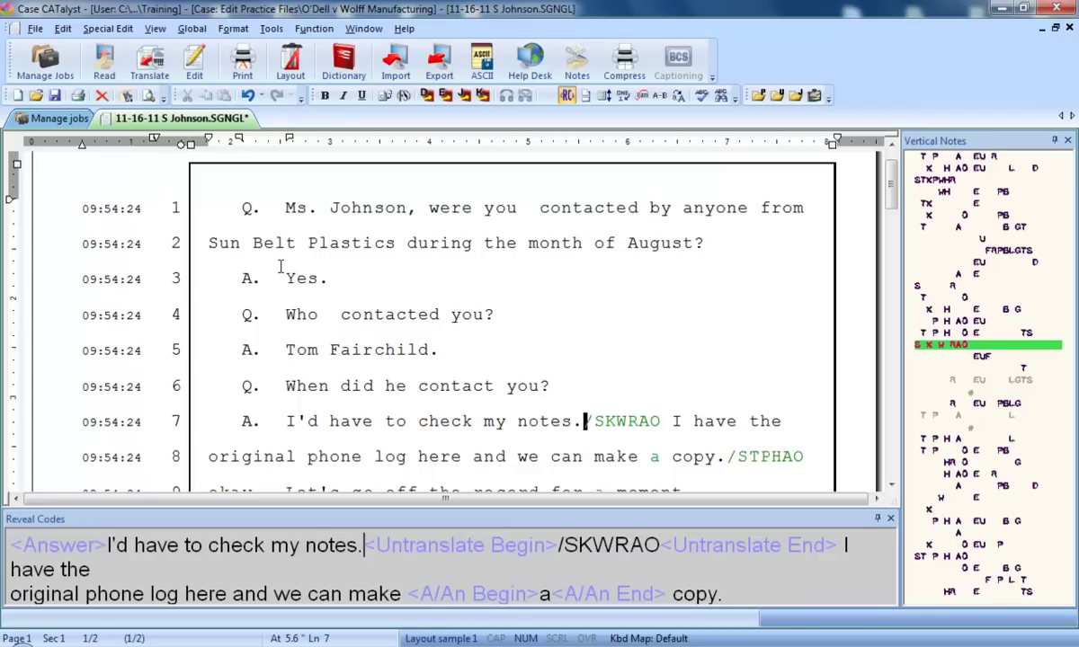
key("ctrl+g")
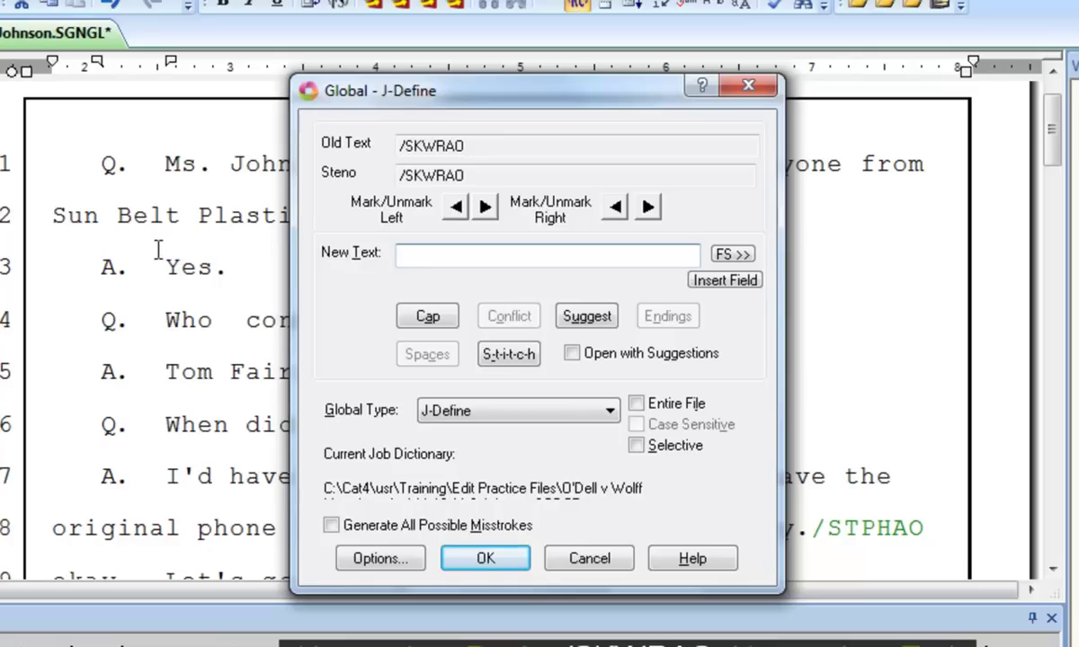
Set the /SKWRAO new text to a Colloquy symbol followed by the first attorney's speaker label
key("F4")
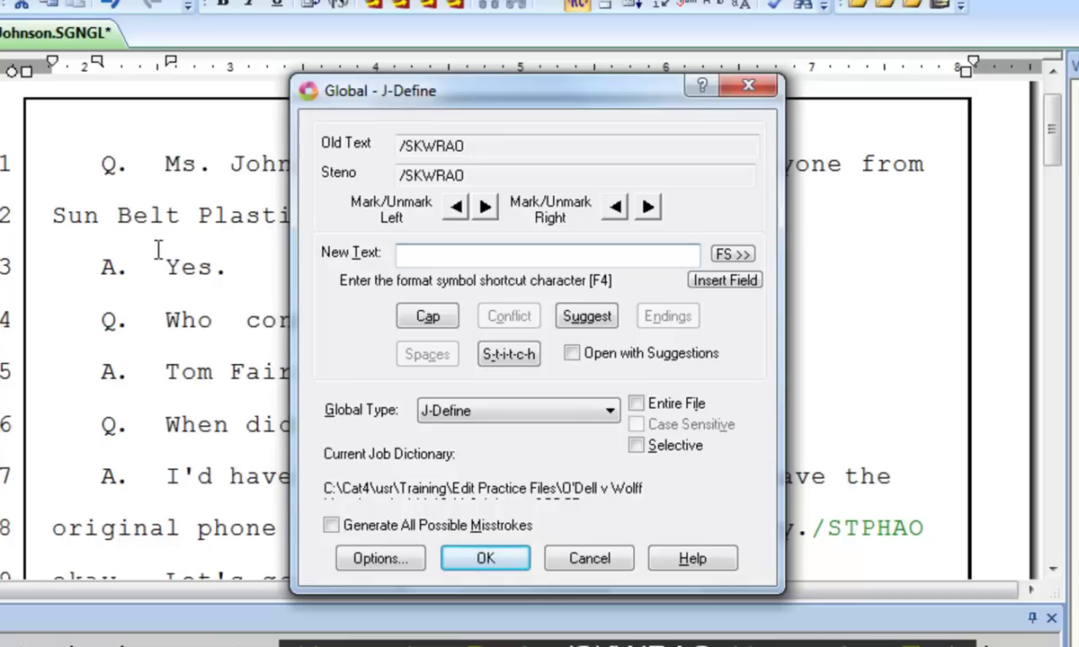
key("c")
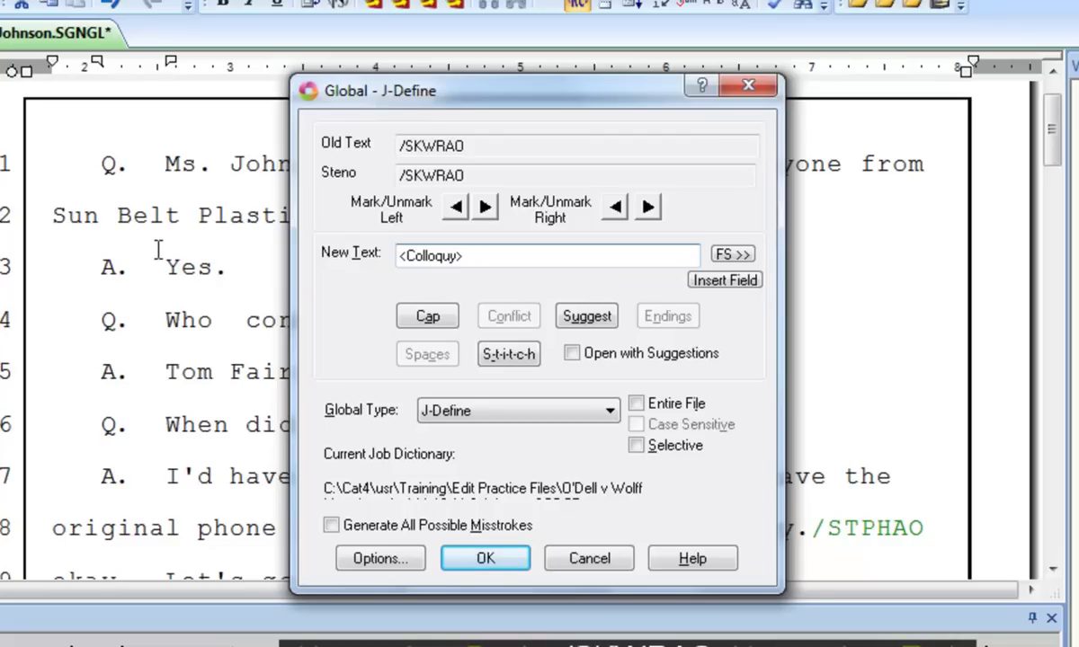
type("MR. WALSH:")
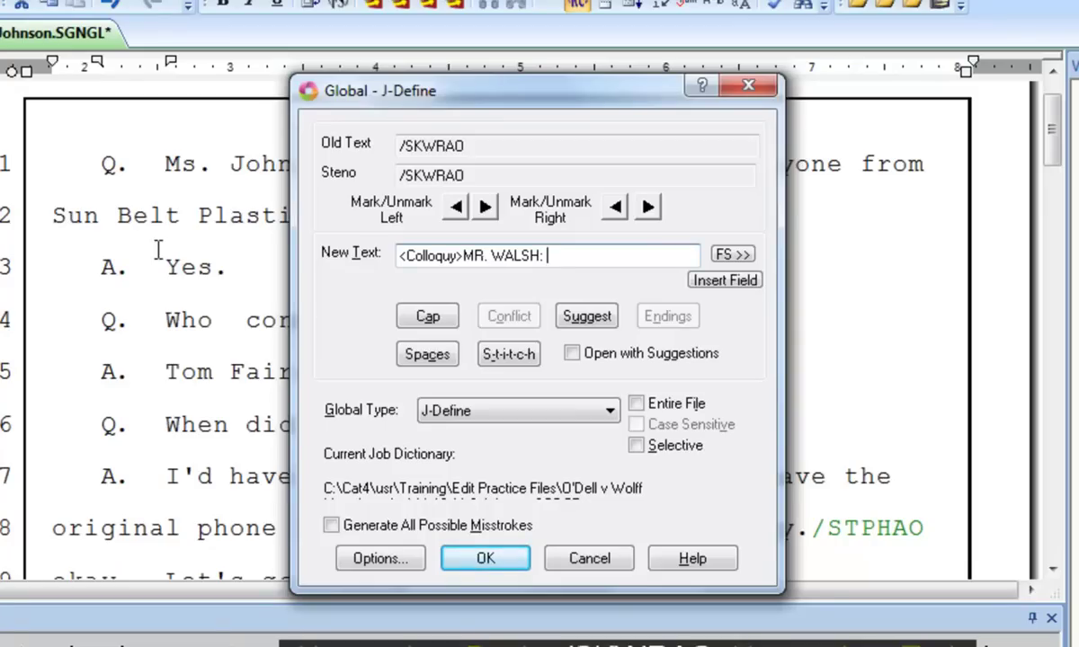
key("Return")
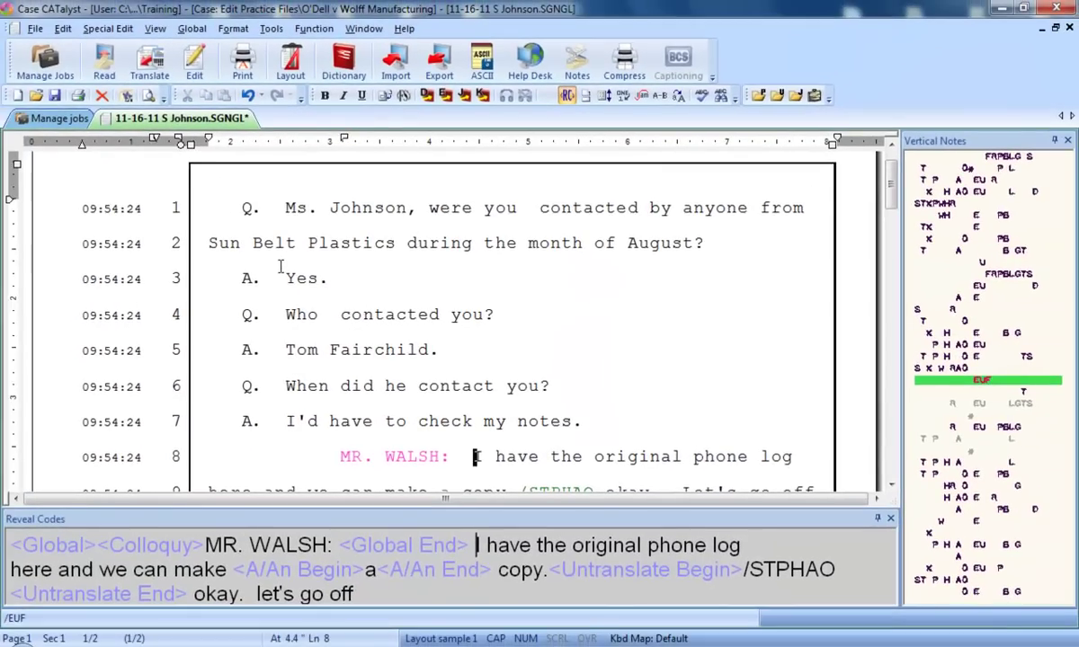
key("ctrl+u")
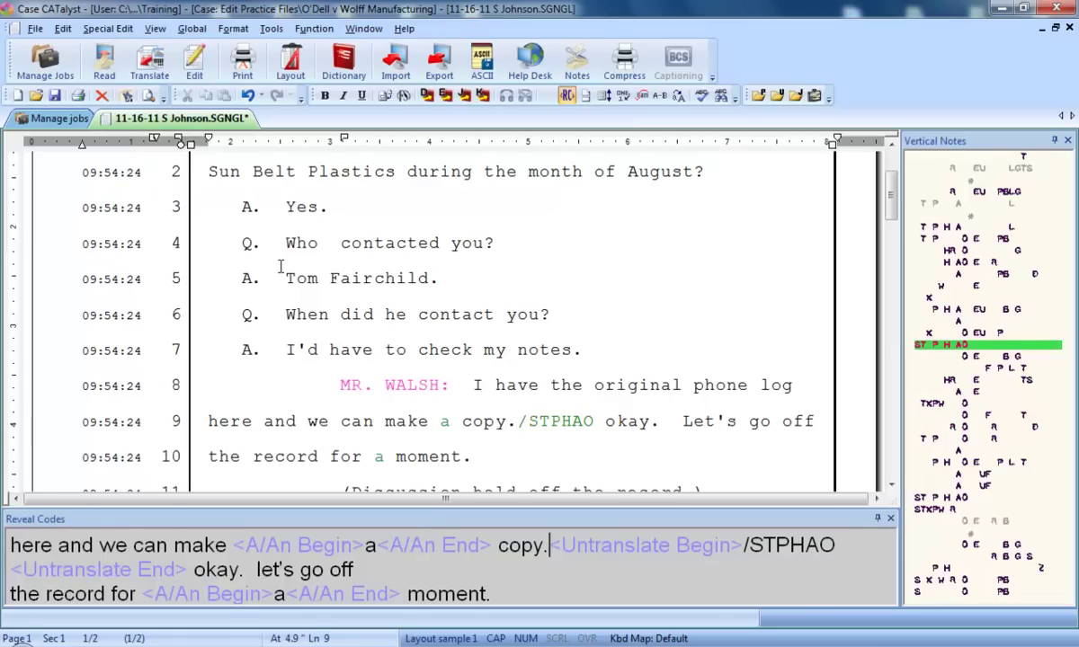
Globally define /STPHAO as a Colloquy symbol plus the second attorney's speaker label
key("ctrl+shift+Right")
key("ctrl+g")
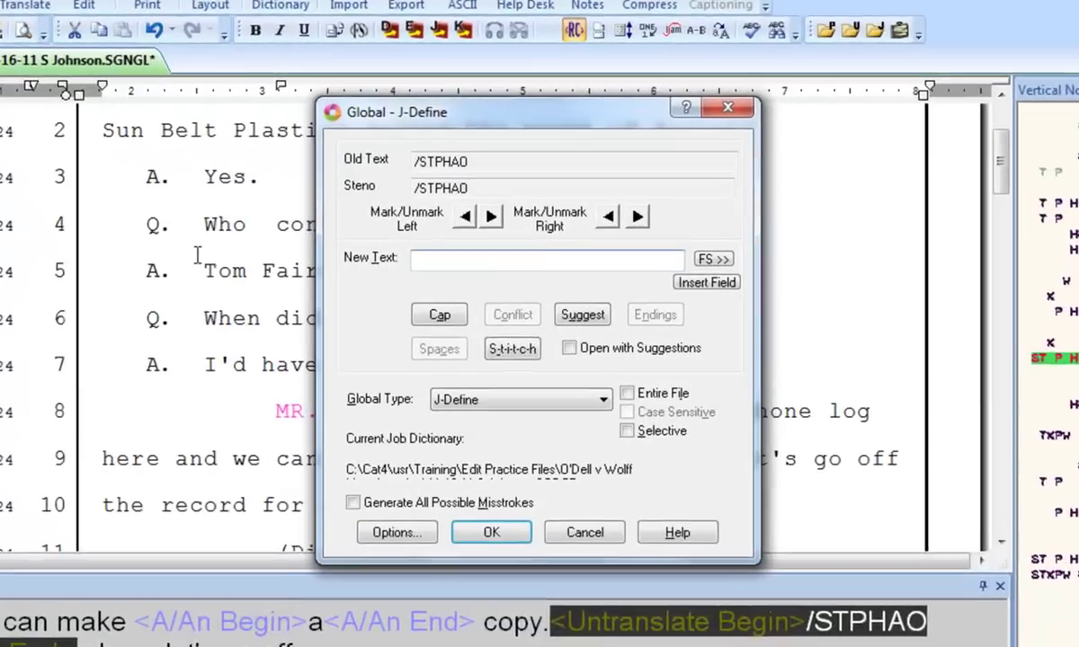
key("F4")
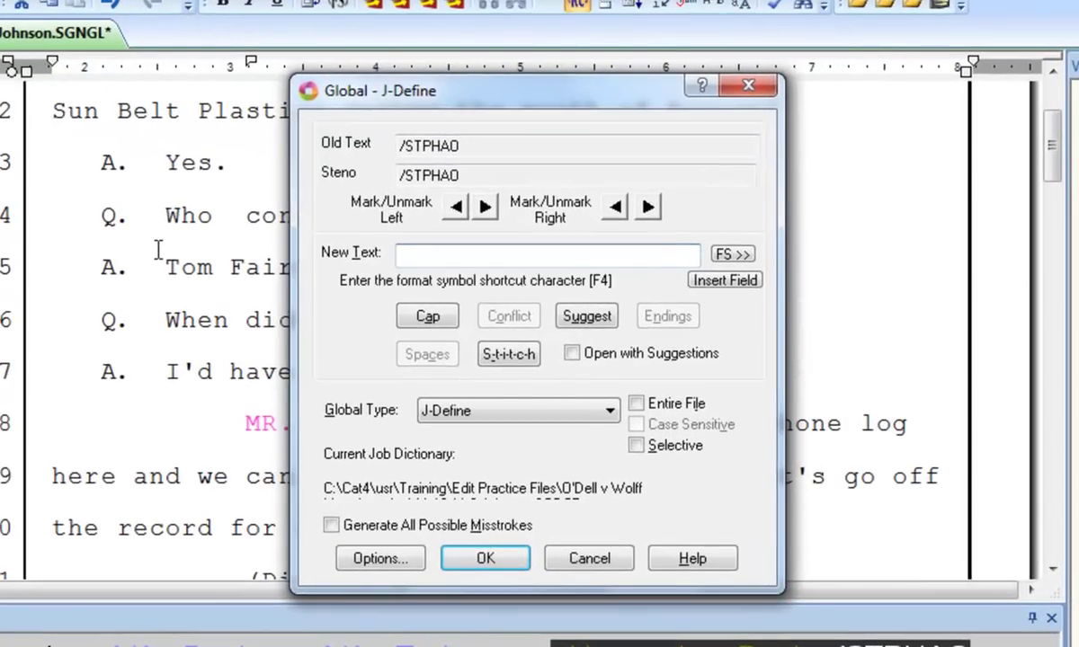
key("c")
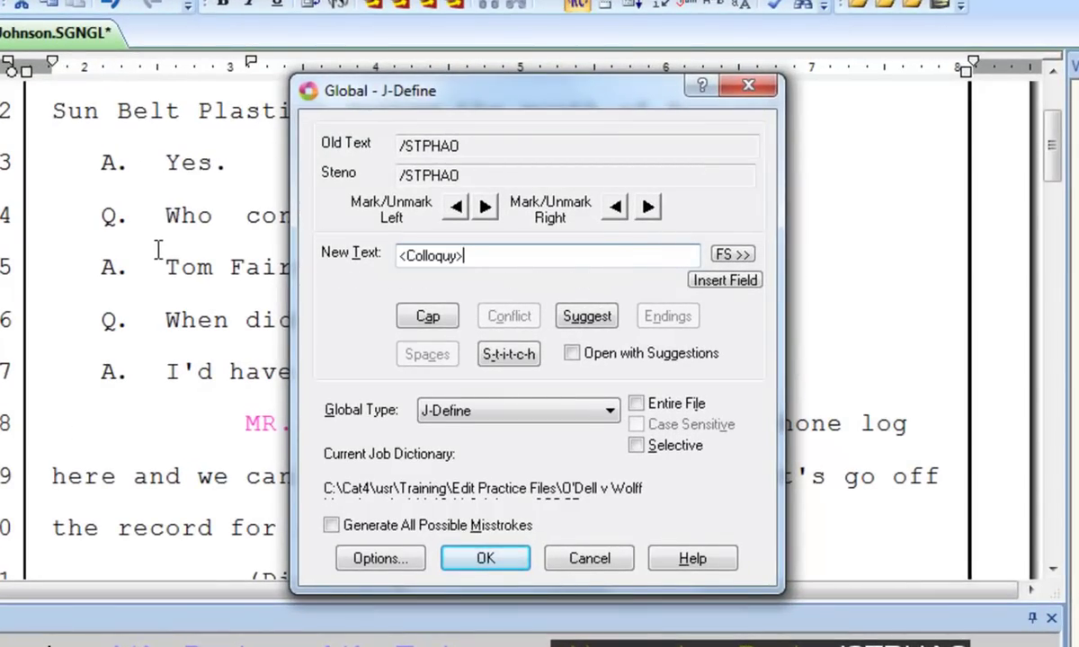
type("MR. CO")
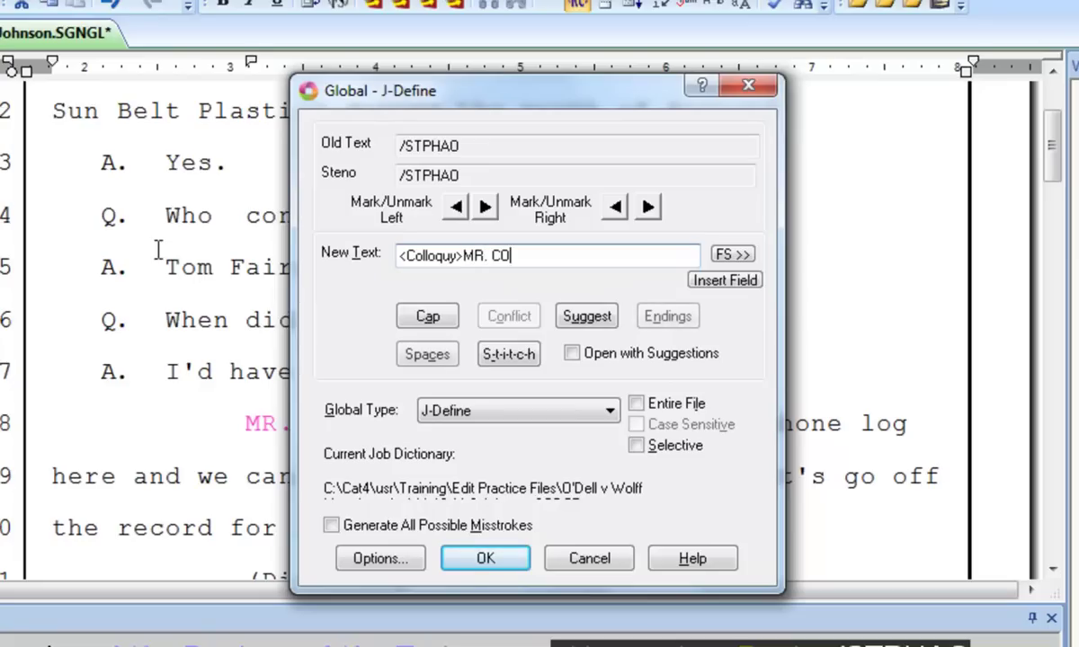
type("LLINS:")
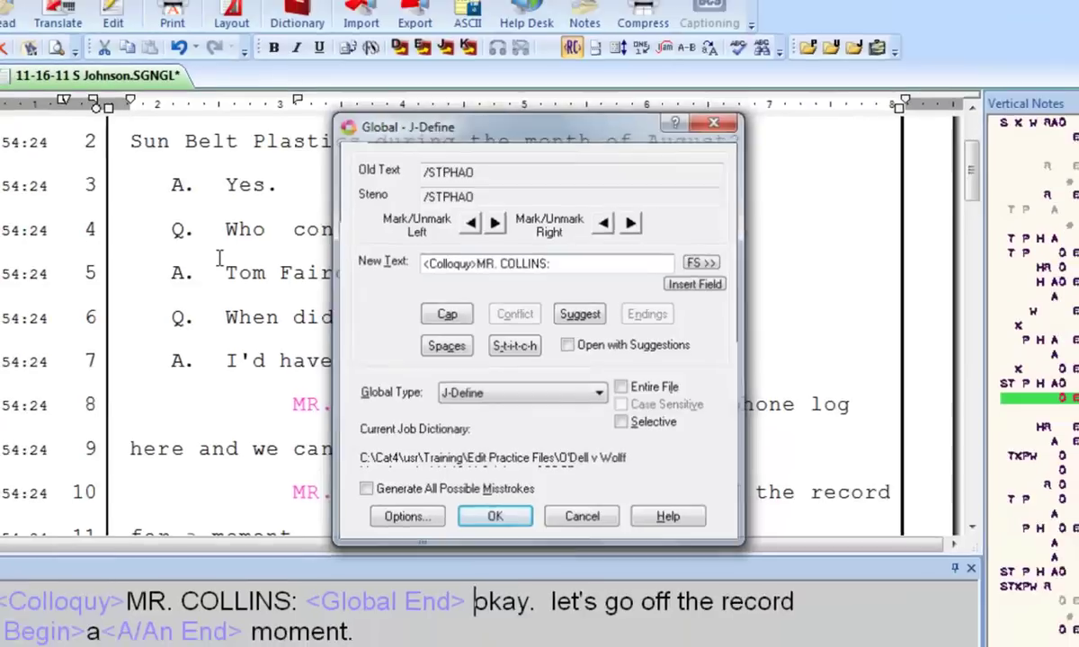
key("Return")
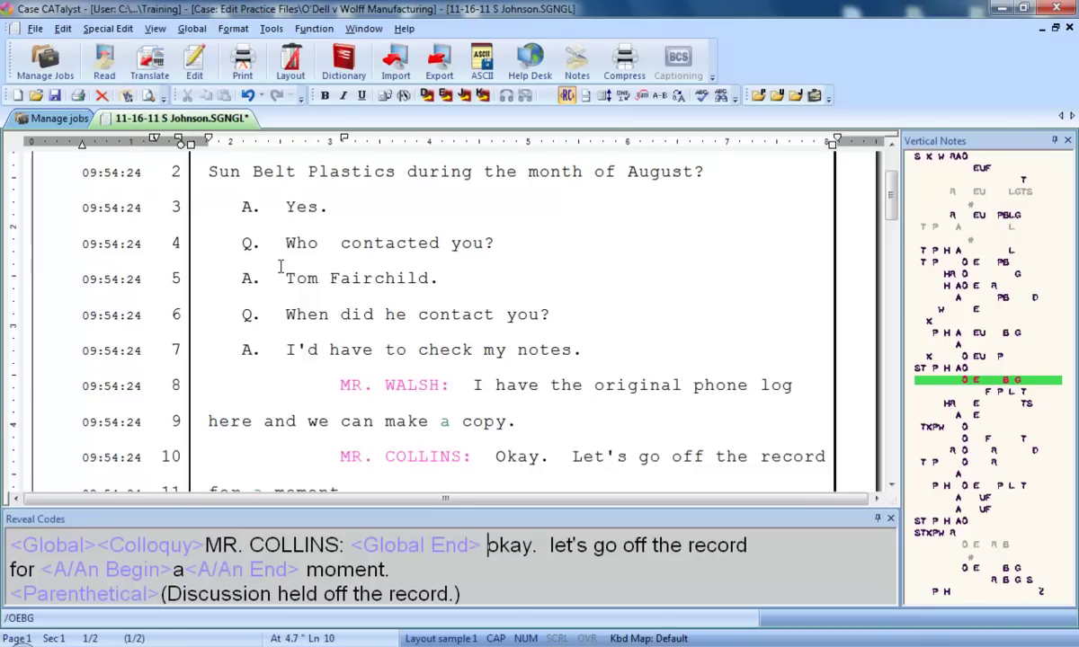
Select the second attorney's speaker label and the untranslated /STKPWR stroke on line 13
key("Down")
key("Down")
key("Down")
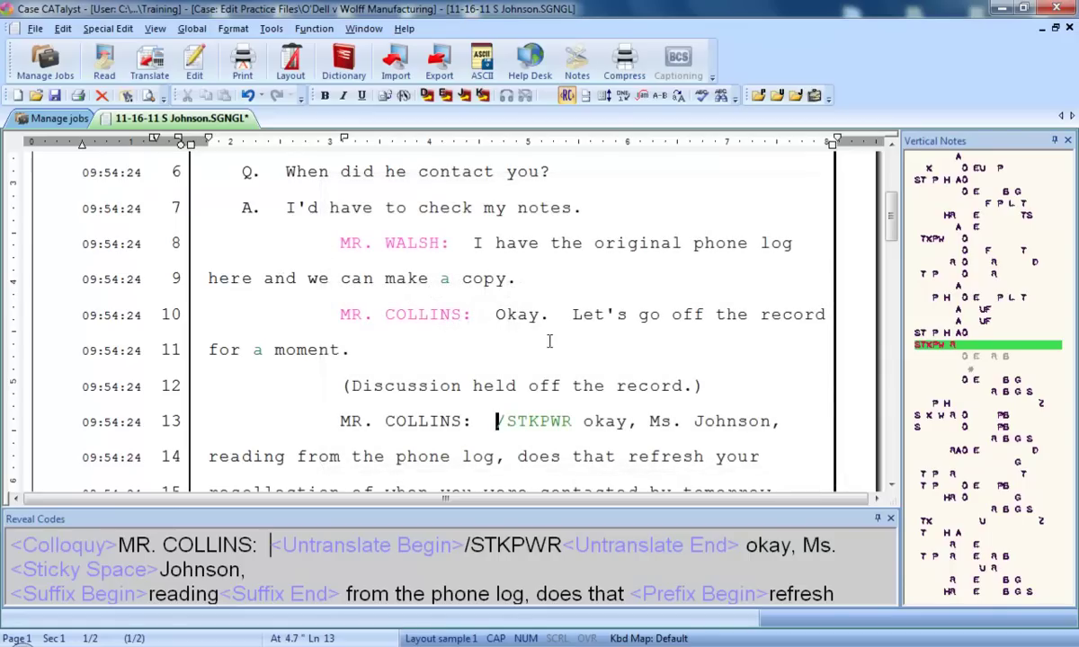
left_click(712, 387)
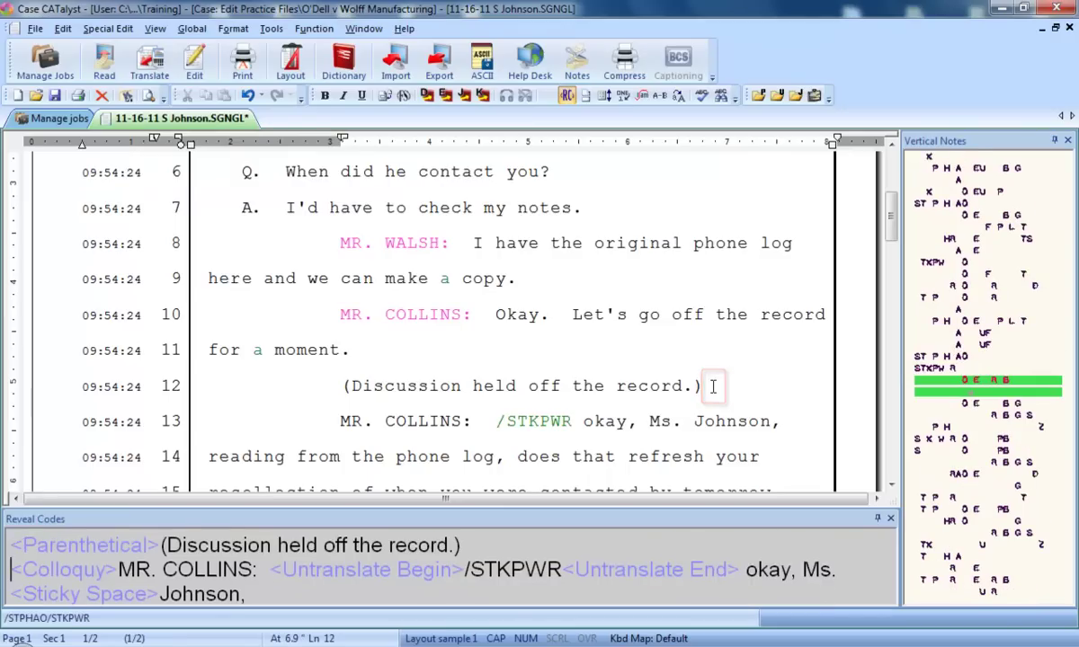
key("ctrl+shift+Right")
key("ctrl+shift+Right")
key("ctrl+shift+Right")
key("ctrl+shift+Right")
key("ctrl+shift+Right")
key("ctrl+shift+Right")
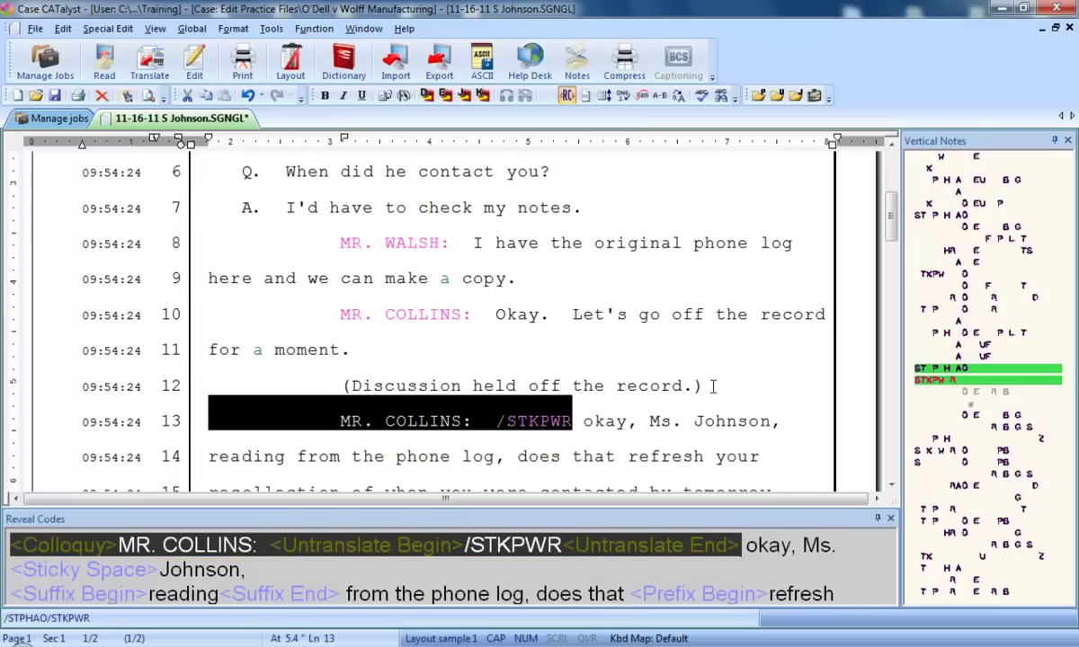
Define the marked text as a By-line with the attorney's BY label, then a Question symbol
key("ctrl+g")
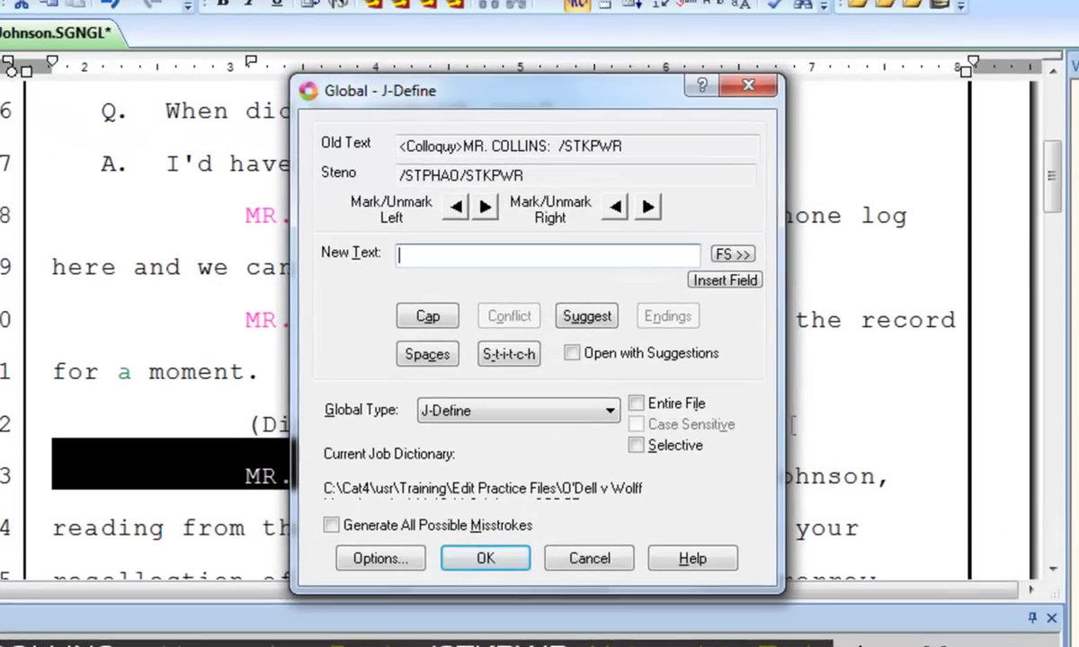
key("F4")
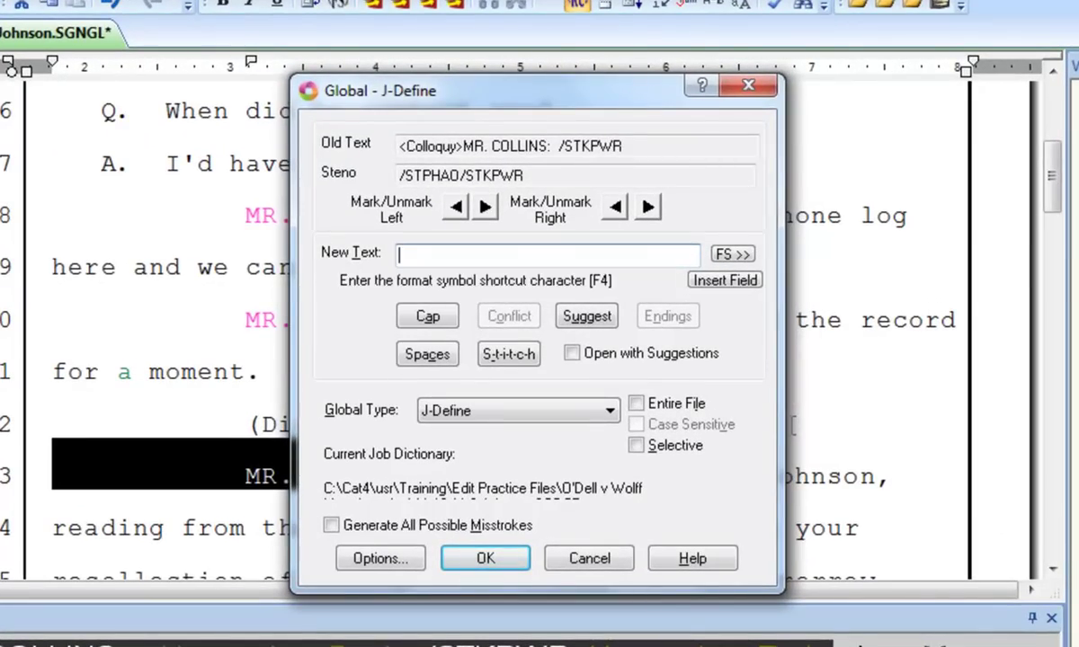
key("b")
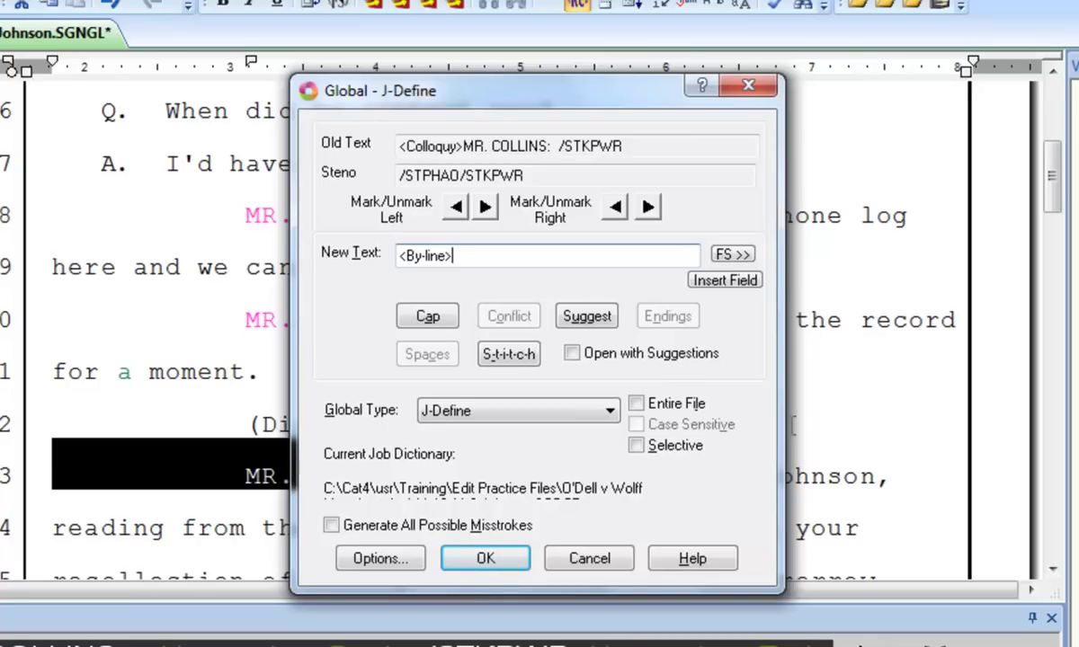
type("BY")
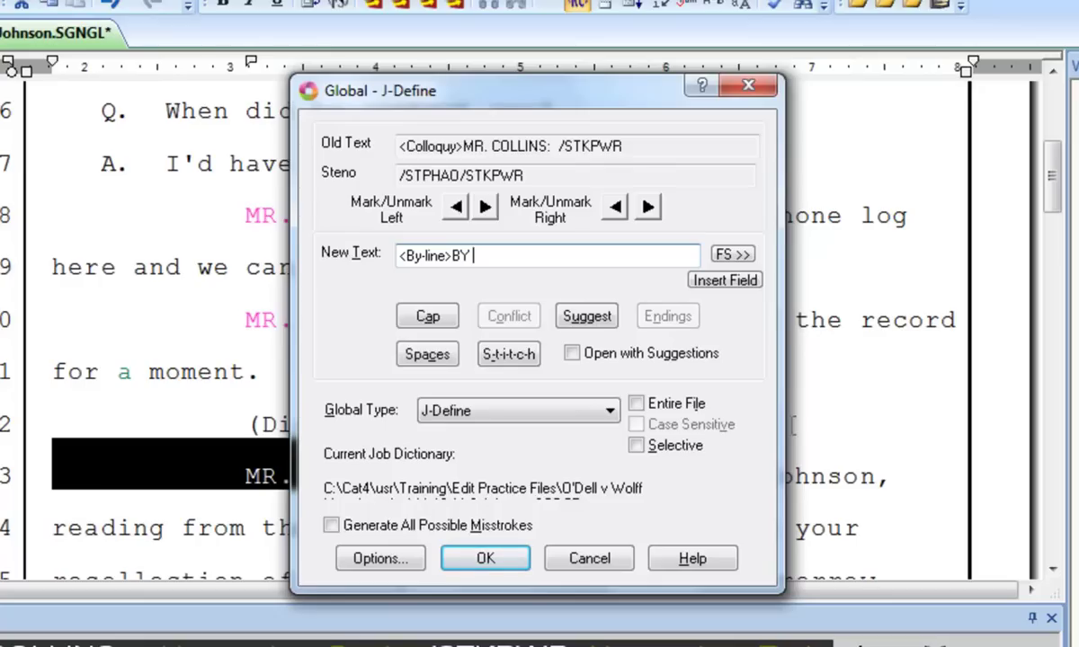
type(" MR. COLLINS:")
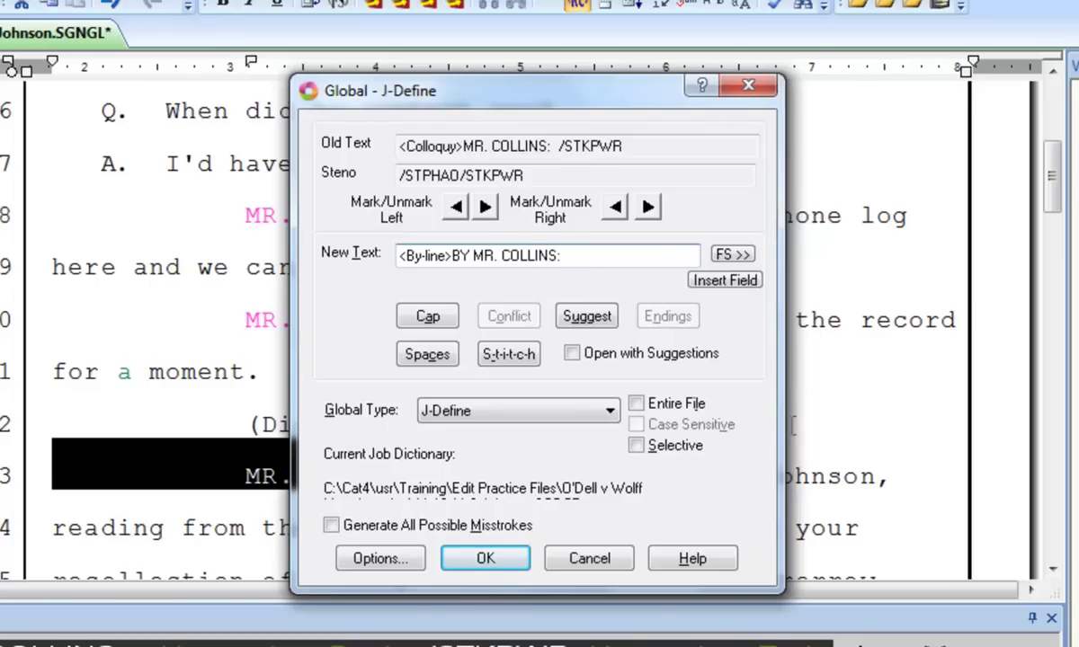
key("F4")
key("q")
key("Return")
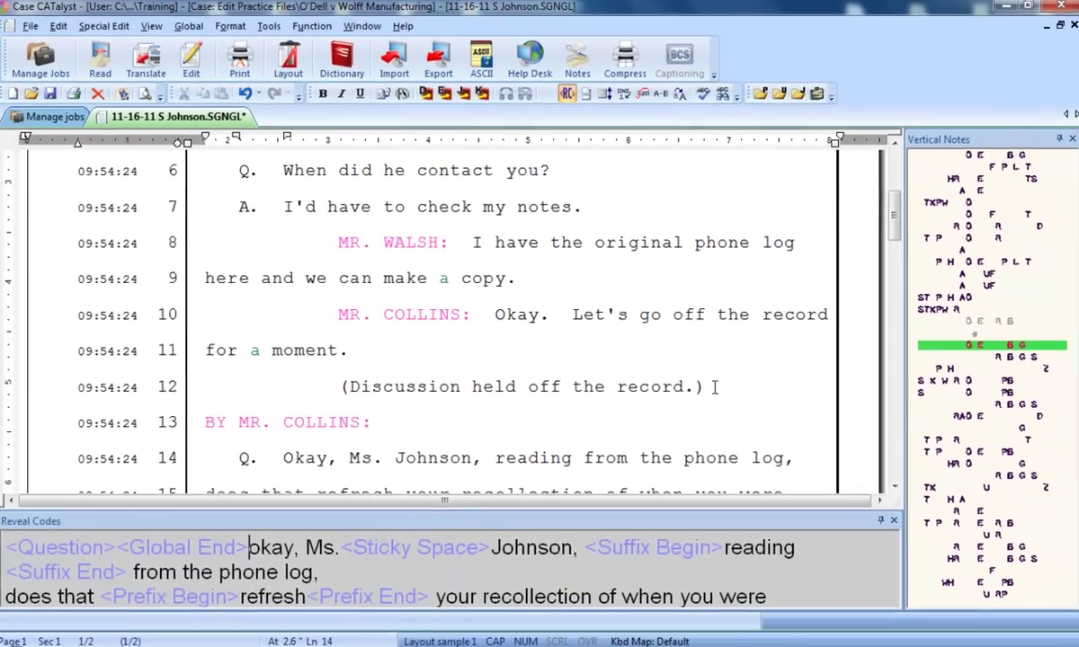